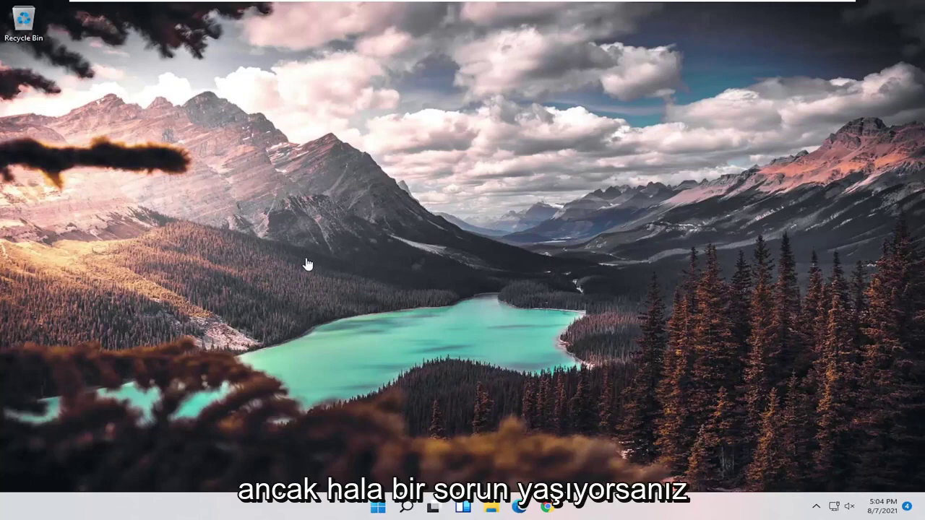
- Launch Device Manager from search and expand Universal Serial Bus controllers to list the USB hubs
{"action": "left_click", "coordinate": [406, 507]}
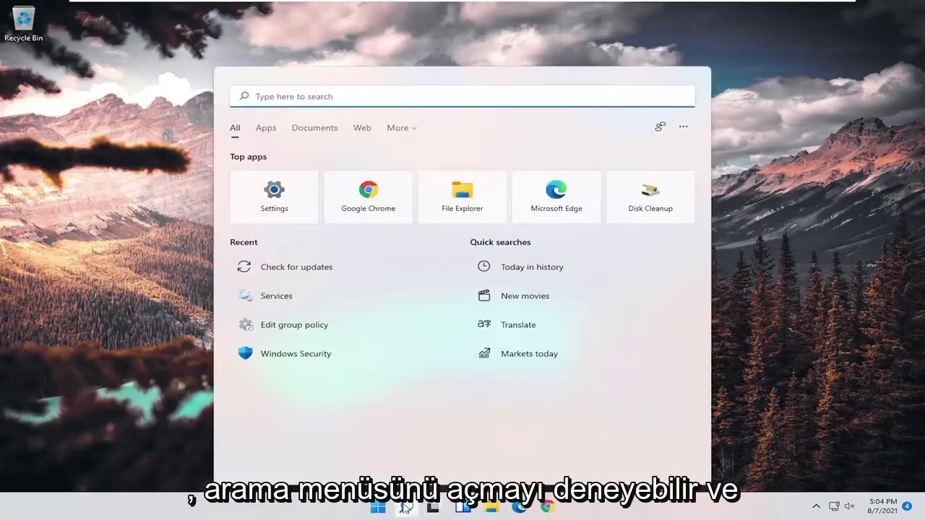
{"action": "type", "text": "device manager"}
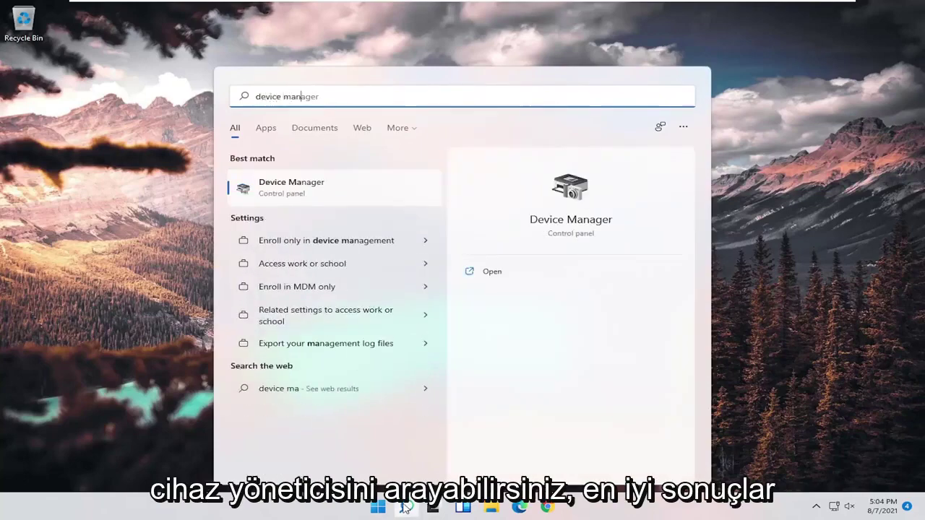
{"action": "left_click", "coordinate": [296, 192]}
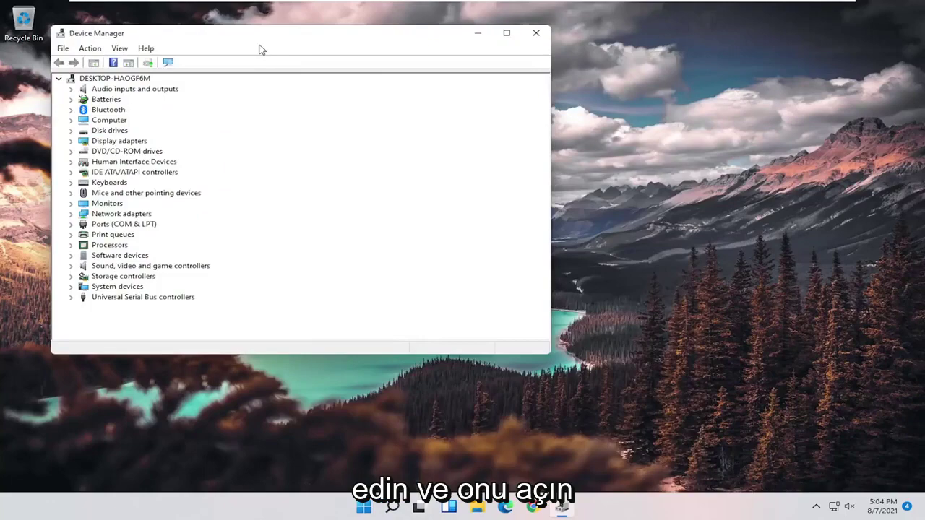
{"action": "left_click_drag", "start_coordinate": [261, 46], "coordinate": [400, 73]}
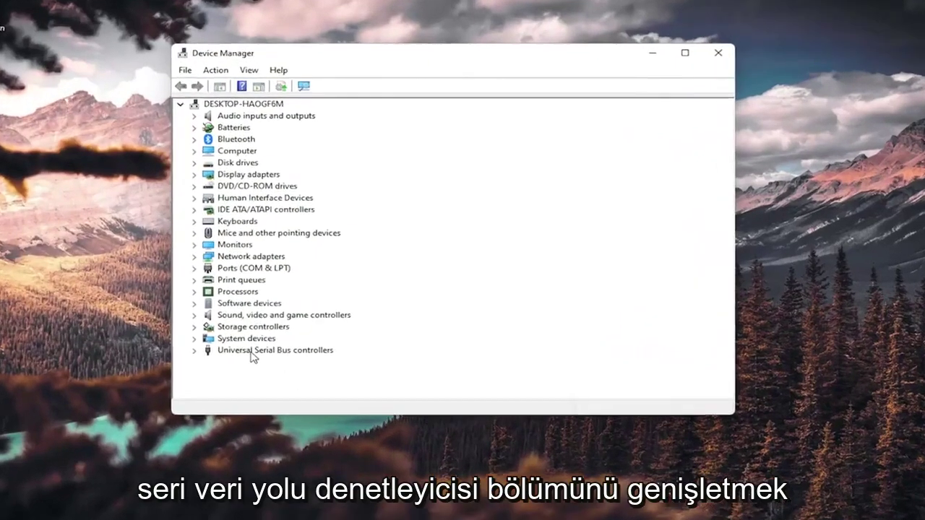
{"action": "double_click", "coordinate": [264, 325]}
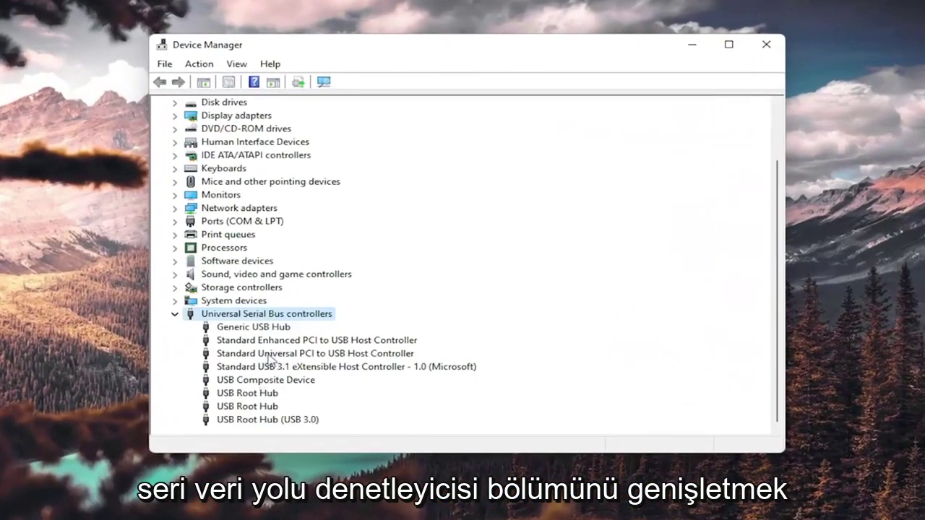
- Update the Generic USB Hub driver by picking Generic USB Hub from the on-computer compatible list
{"action": "right_click", "coordinate": [238, 331]}
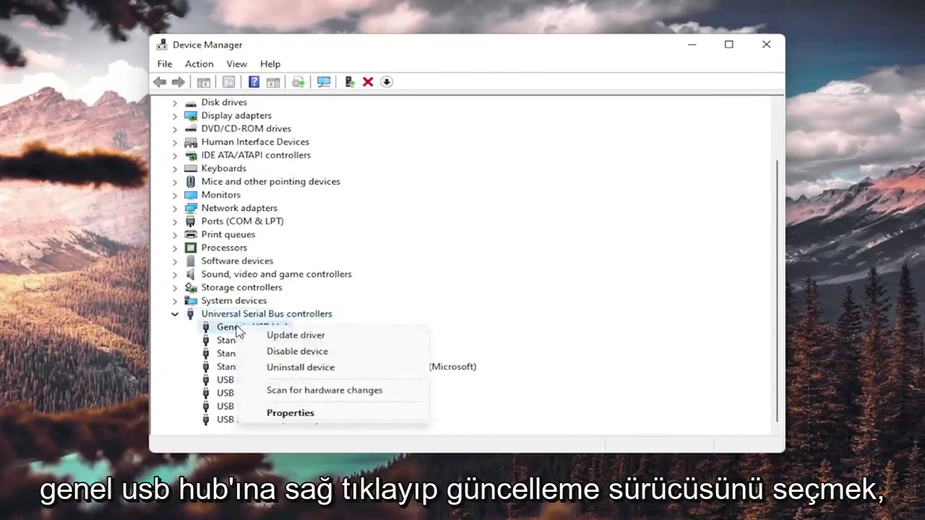
{"action": "left_click", "coordinate": [278, 335]}
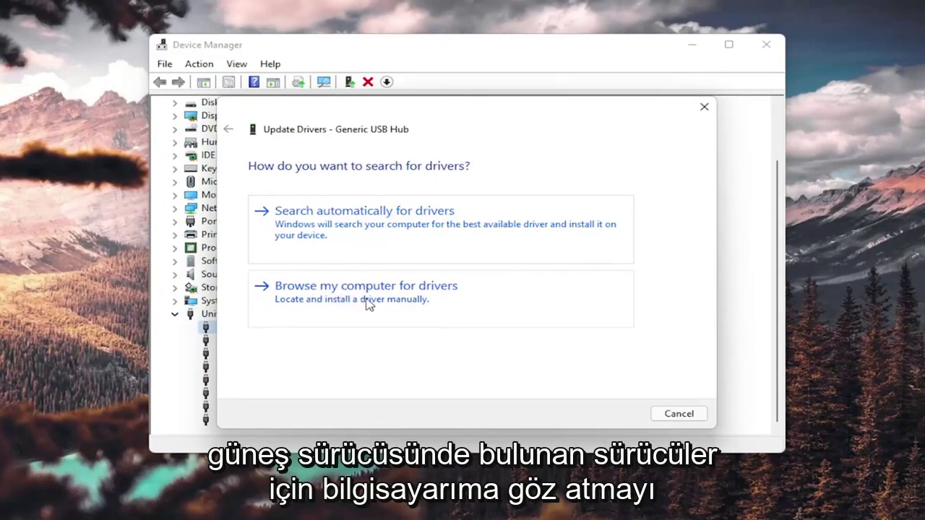
{"action": "left_click", "coordinate": [411, 302]}
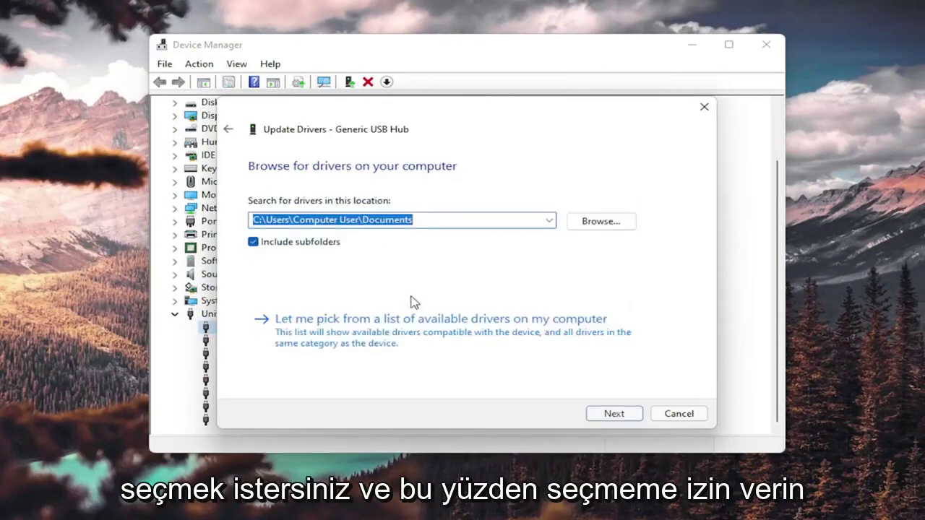
{"action": "left_click", "coordinate": [328, 331]}
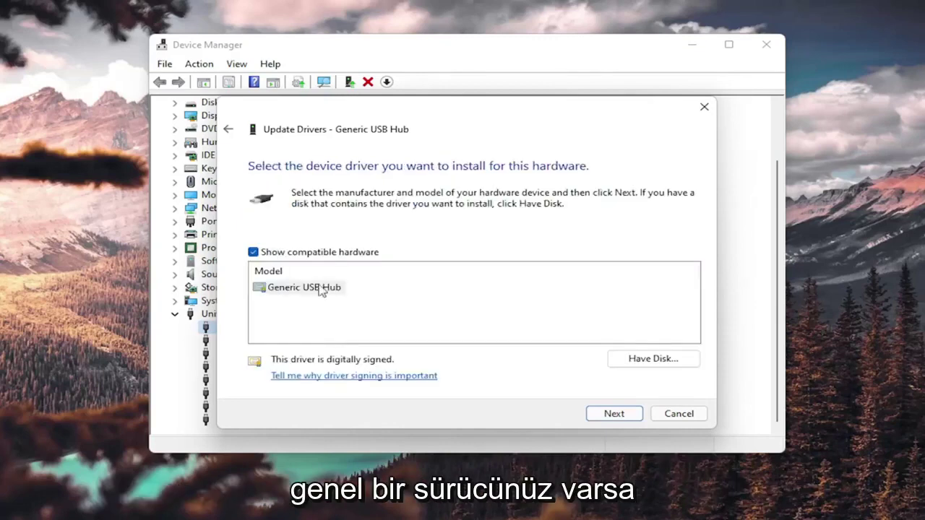
{"action": "left_click", "coordinate": [302, 289]}
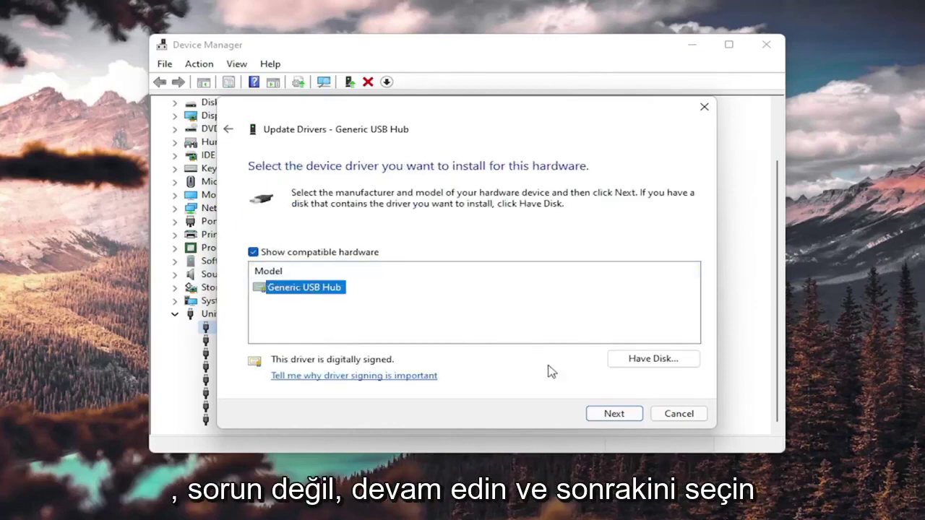
{"action": "left_click", "coordinate": [605, 414]}
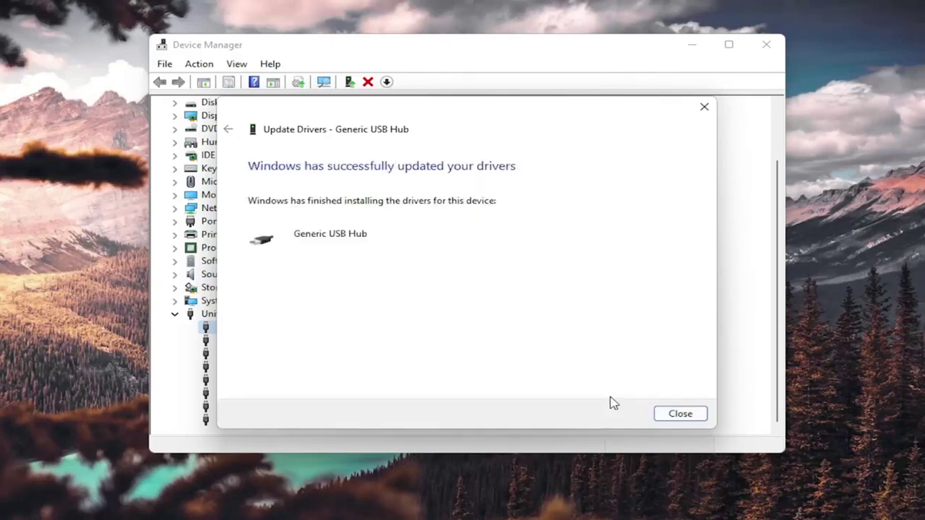
{"action": "left_click", "coordinate": [680, 414]}
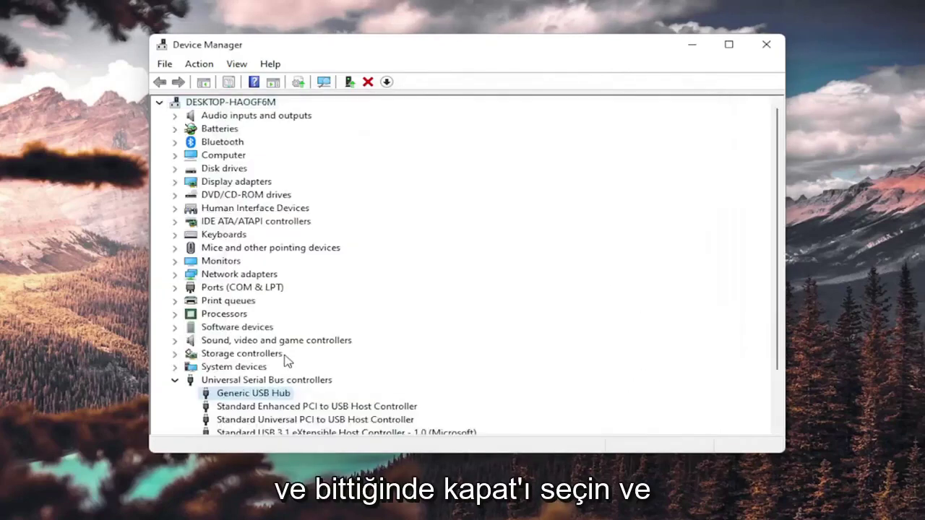
- Uninstall the Generic USB Hub device and confirm the warning
{"action": "scroll", "coordinate": [287, 361], "scroll_direction": "down", "scroll_amount": 2}
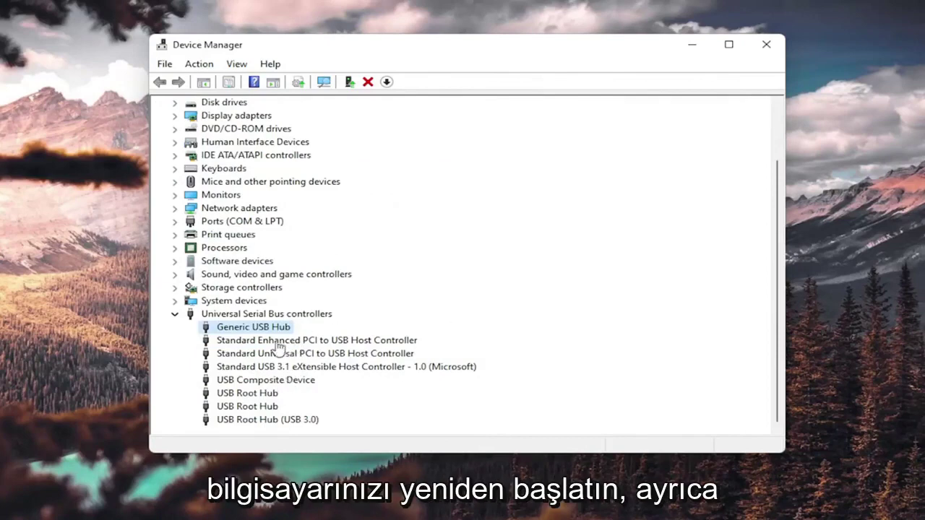
{"action": "right_click", "coordinate": [258, 332]}
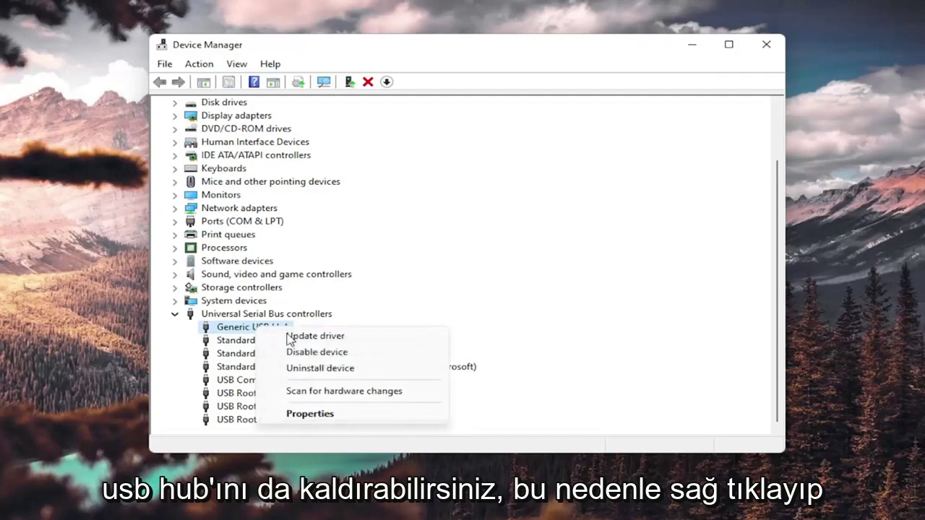
{"action": "left_click", "coordinate": [320, 367]}
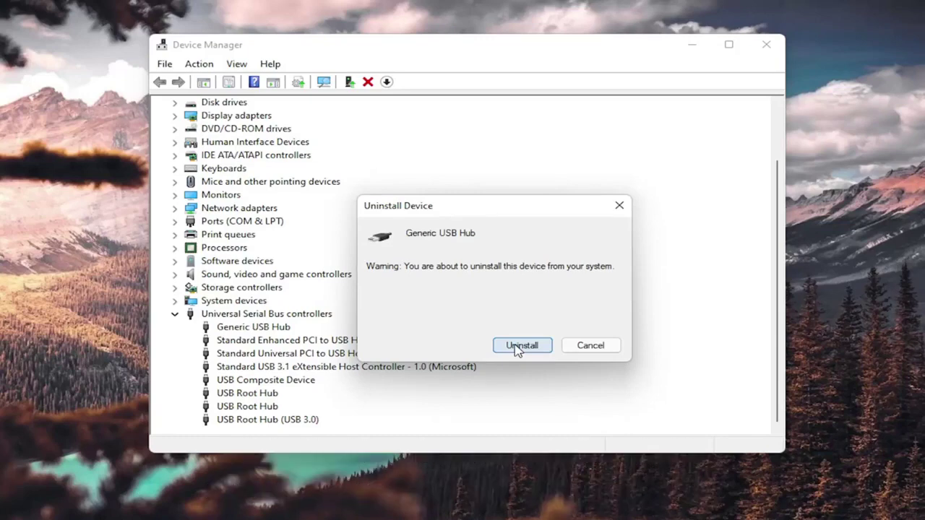
{"action": "left_click", "coordinate": [592, 345]}
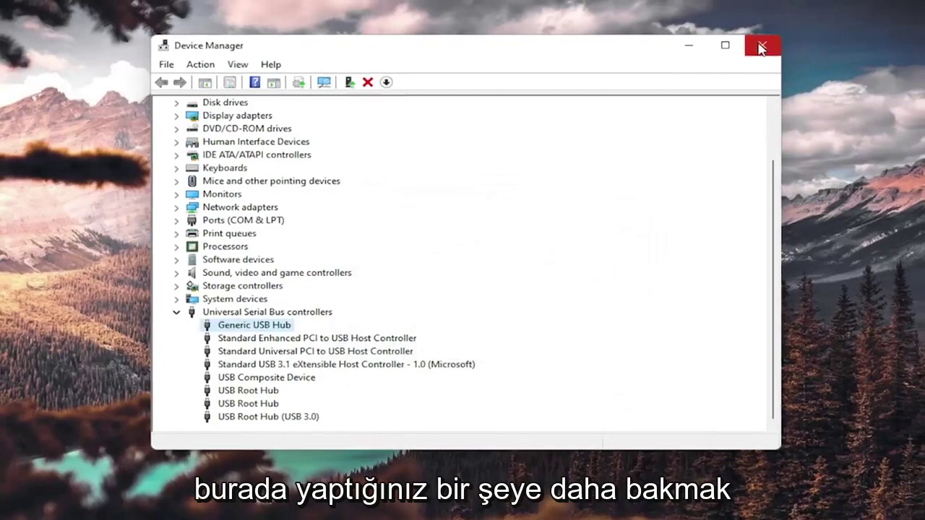
- Close Device Manager and launch Command Prompt as administrator via 'cmd' search, accepting UAC
{"action": "left_click", "coordinate": [761, 48]}
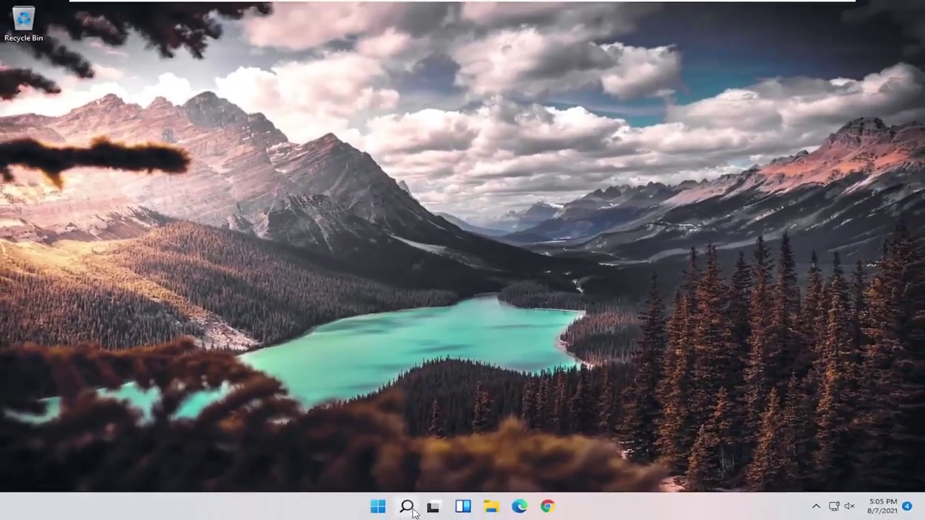
{"action": "left_click", "coordinate": [407, 507]}
{"action": "type", "text": "cmd"}
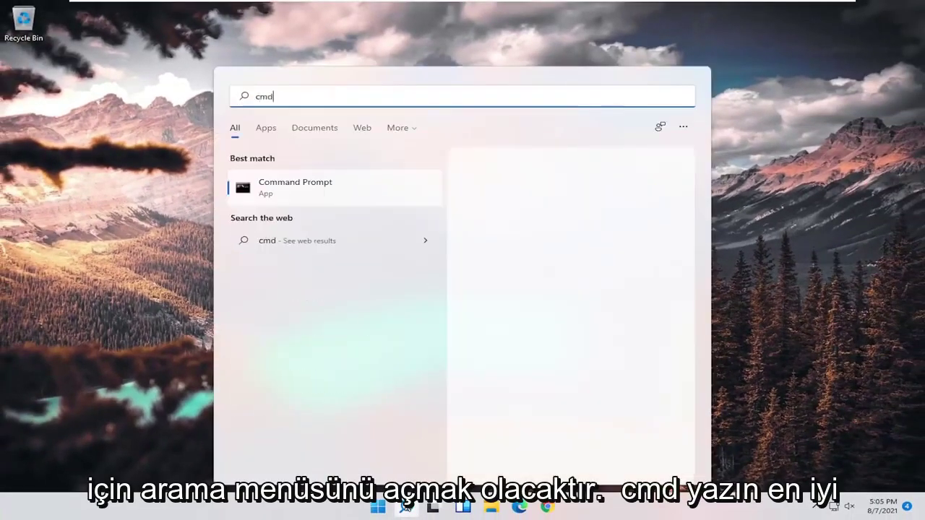
{"action": "right_click", "coordinate": [285, 187]}
{"action": "left_click", "coordinate": [329, 199]}
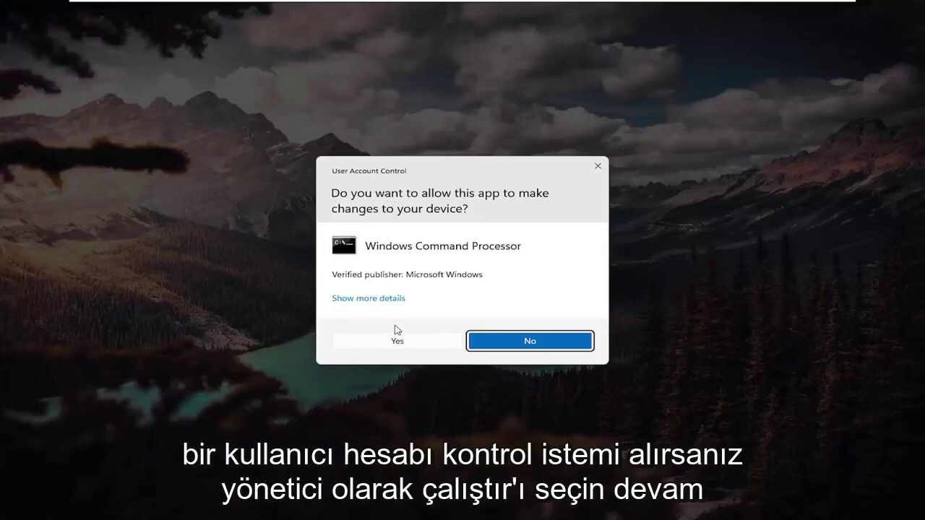
{"action": "left_click", "coordinate": [394, 341]}
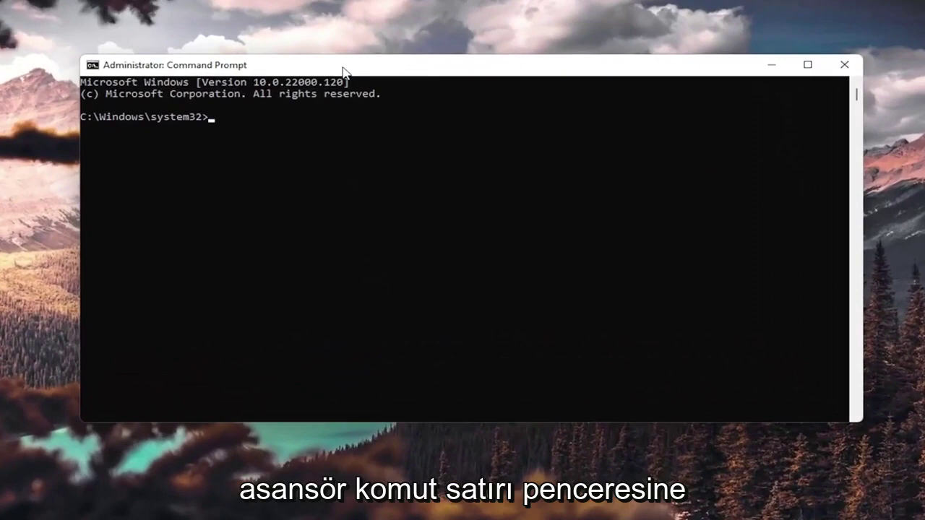
- Run 'sfc /scannow' in the administrator Command Prompt
{"action": "type", "text": "sfc "}
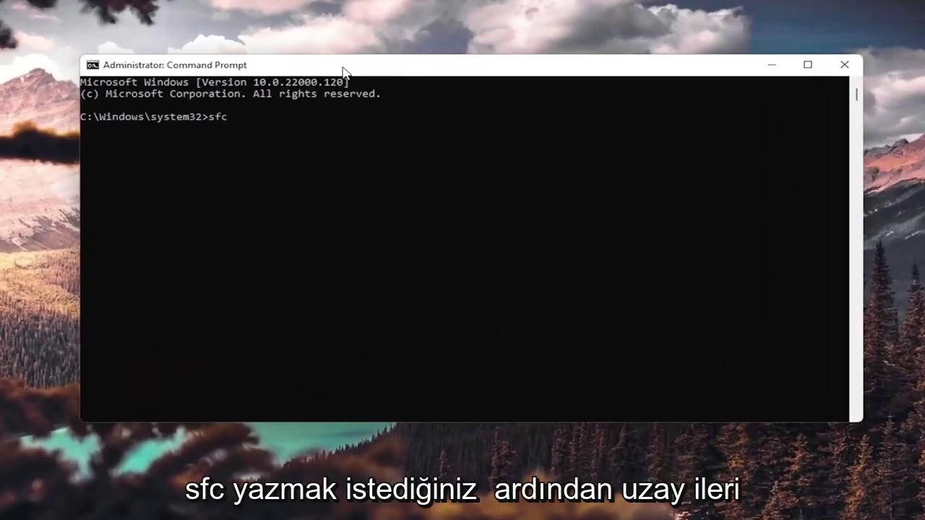
{"action": "type", "text": "/scan"}
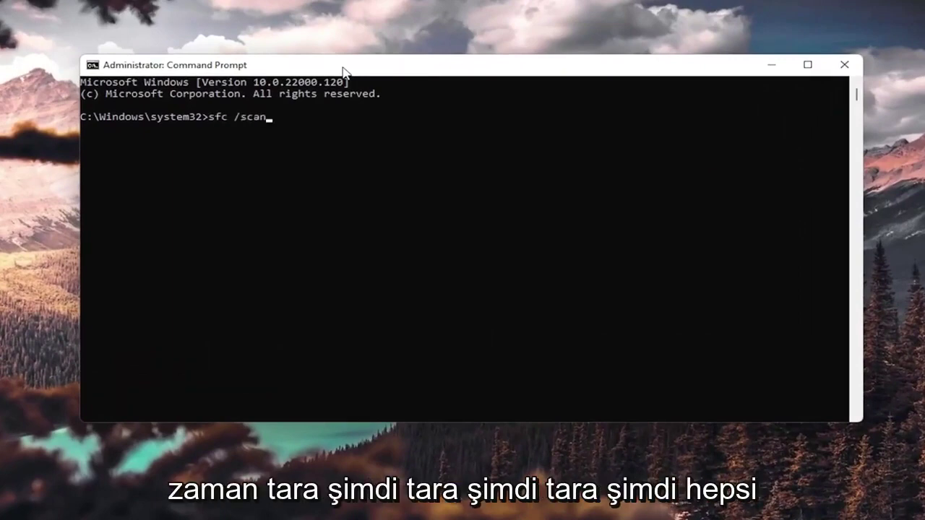
{"action": "type", "text": "now"}
{"action": "left_click", "coordinate": [295, 128]}
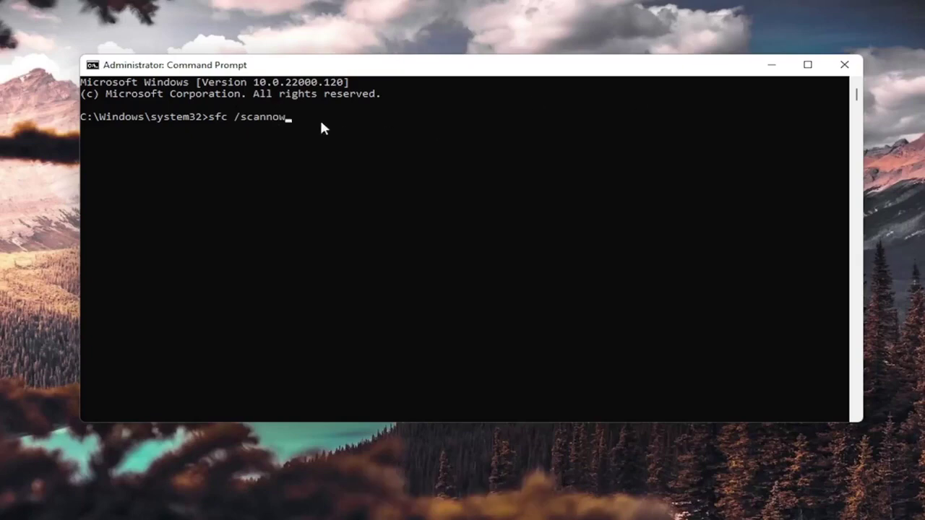
{"action": "key", "text": "Return"}
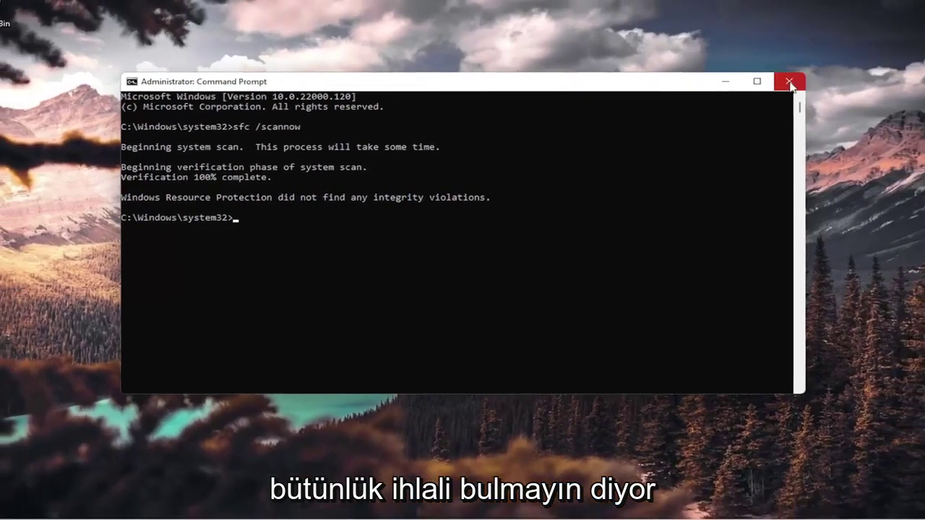
- Close Command Prompt and bring up the Start right-click menu for restarting
{"action": "left_click", "coordinate": [844, 65]}
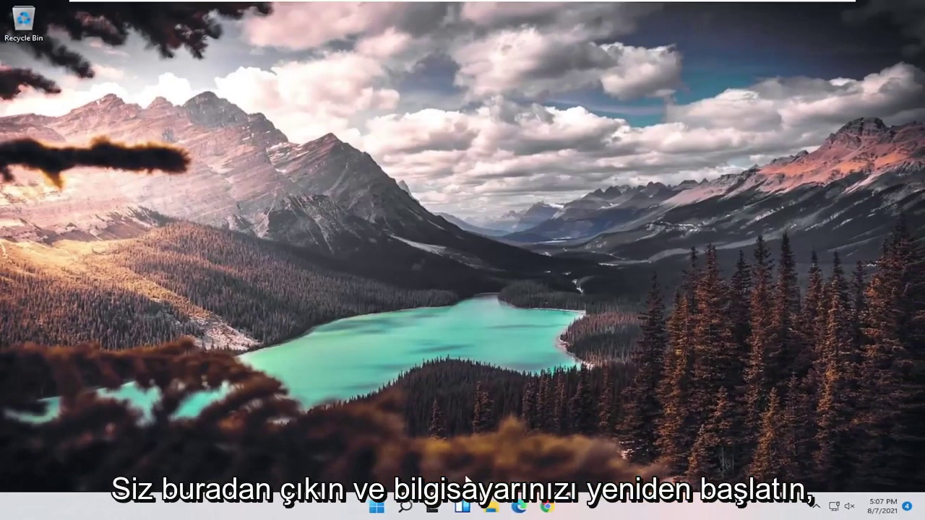
{"action": "right_click", "coordinate": [377, 507]}
{"action": "mouse_move", "coordinate": [366, 461]}
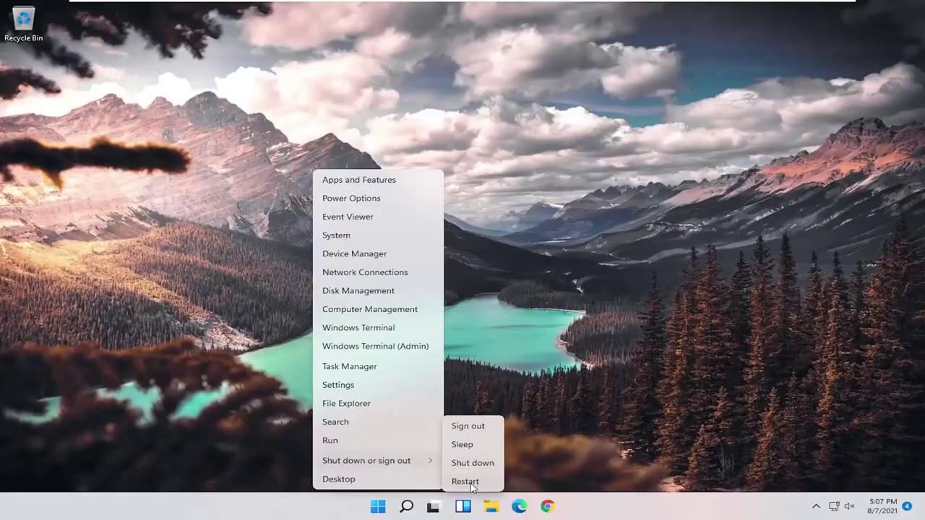